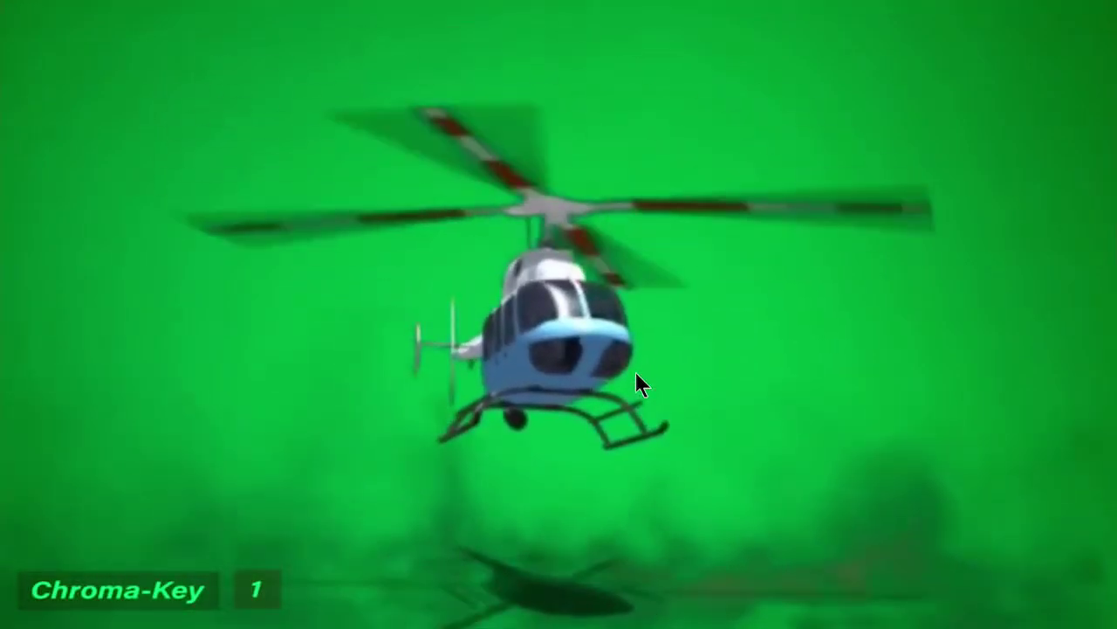
End the full-screen helicopter preview with Escape to get back to the project
key(Escape)
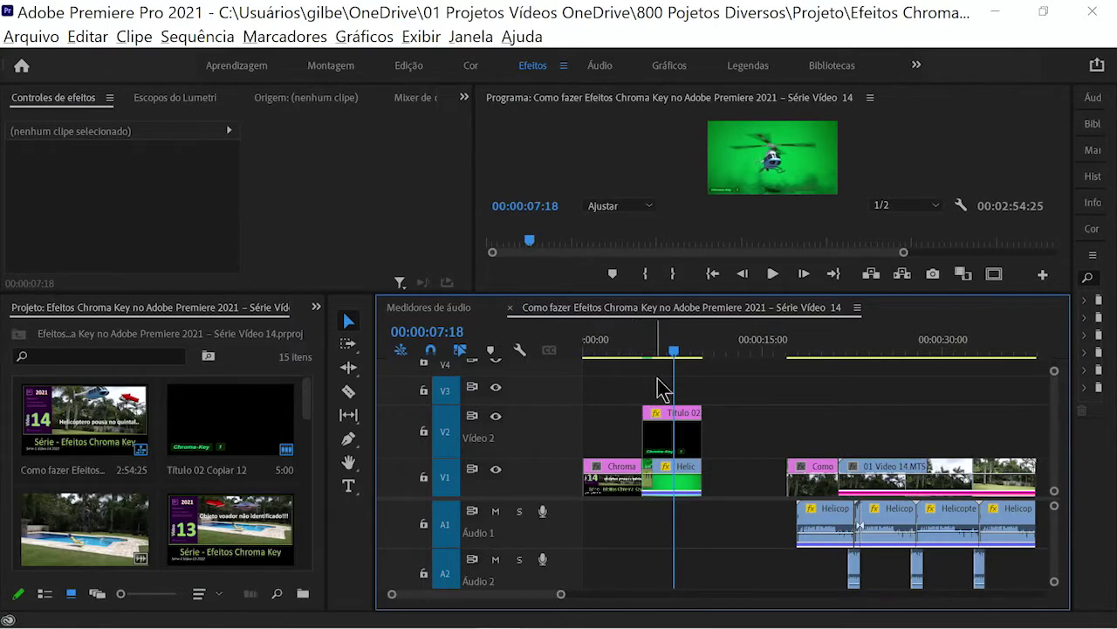
Add Helicopter - 52576.mp4 to Video 2 above the palm-tree footage
mouse_move(680, 353)
mouse_down()
mouse_move(1050, 368)
mouse_move(788, 374)
mouse_move(1005, 381)
mouse_move(910, 387)
mouse_up()
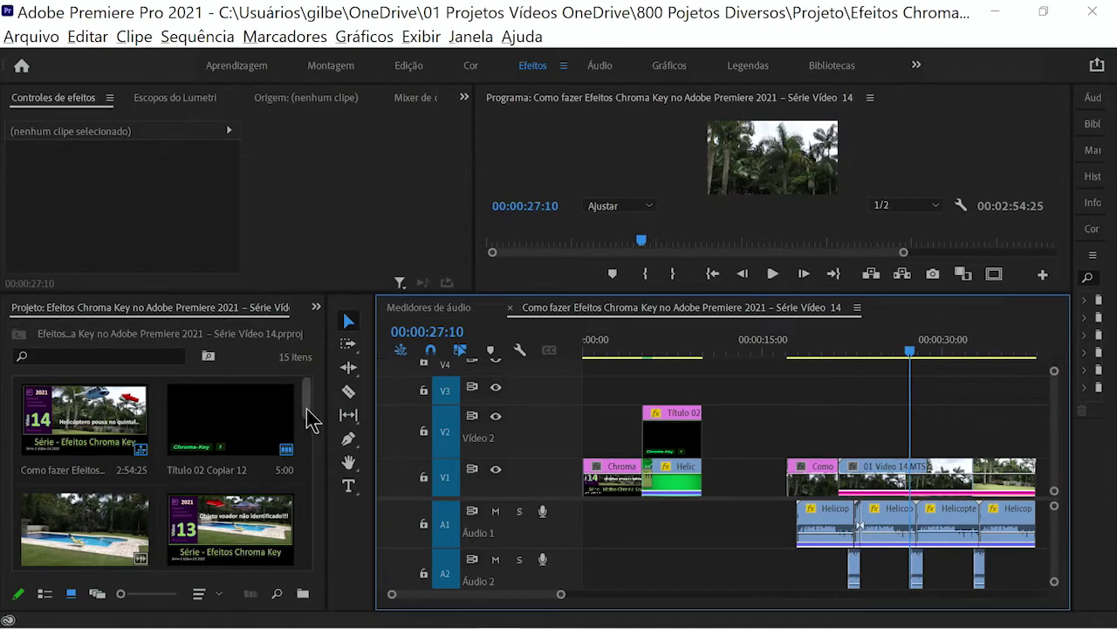
click(311, 460)
drag(113, 454, 816, 449)
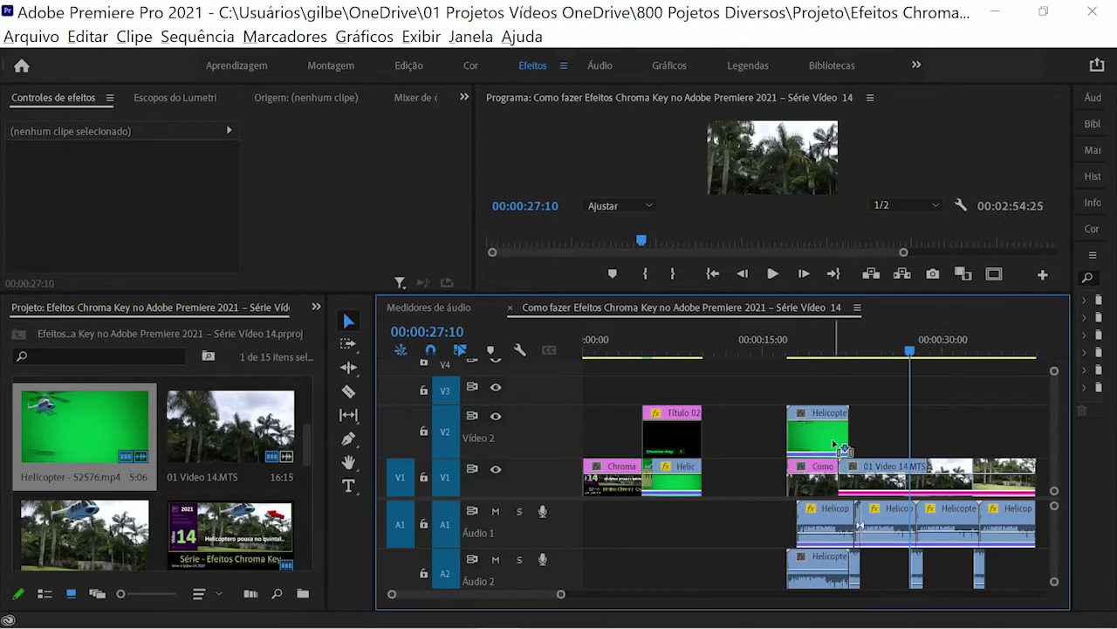
Unlink the Helicopter clip's audio and delete it from A2
right_click(817, 434)
click(825, 377)
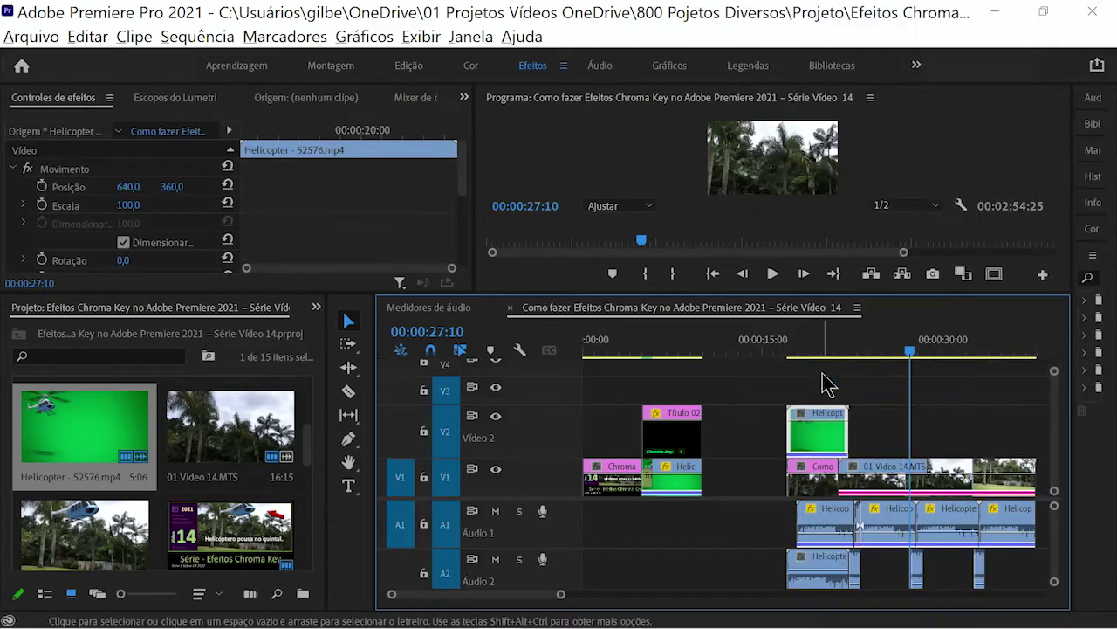
click(803, 559)
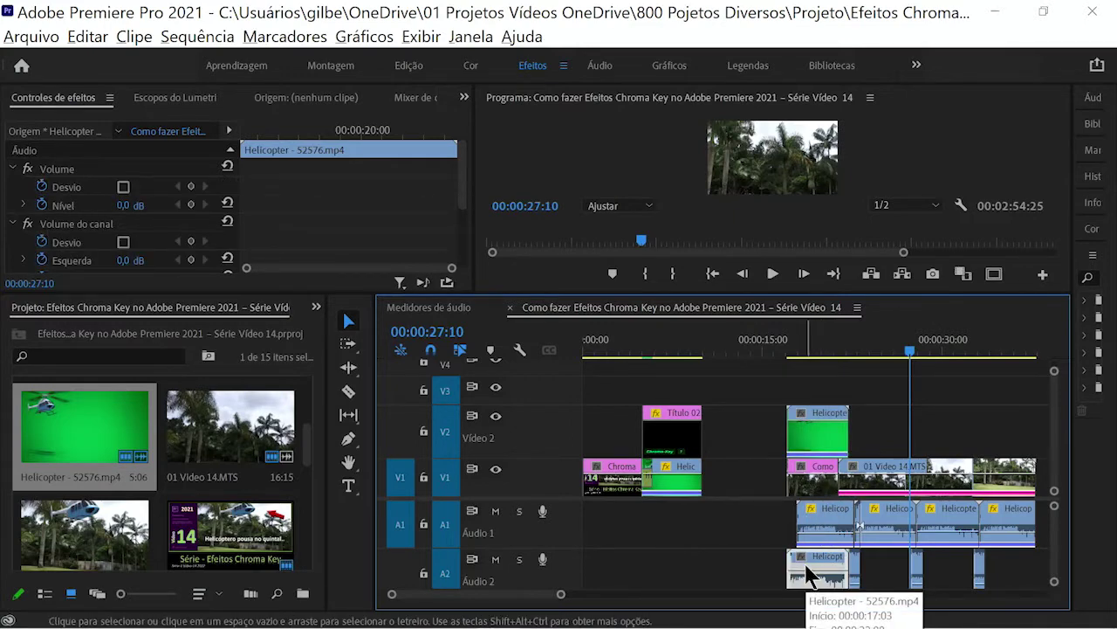
key(Delete)
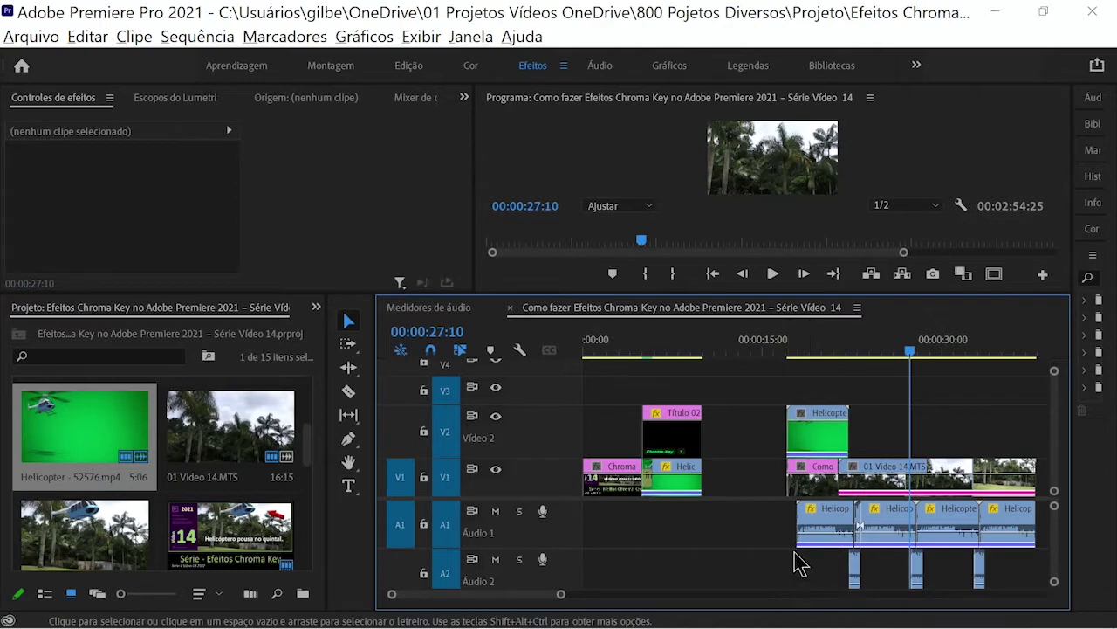
In the Edição workspace, find Ultra Key by searching 'ultr' and apply it to the V2 Helicopter clip
click(810, 433)
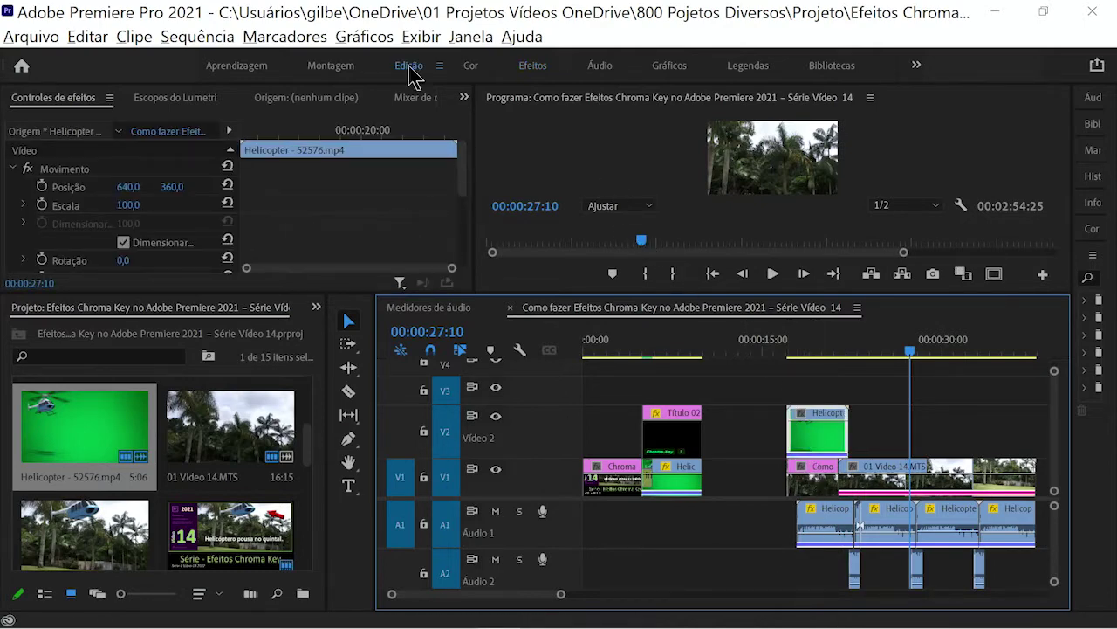
key(alt+shift+0)
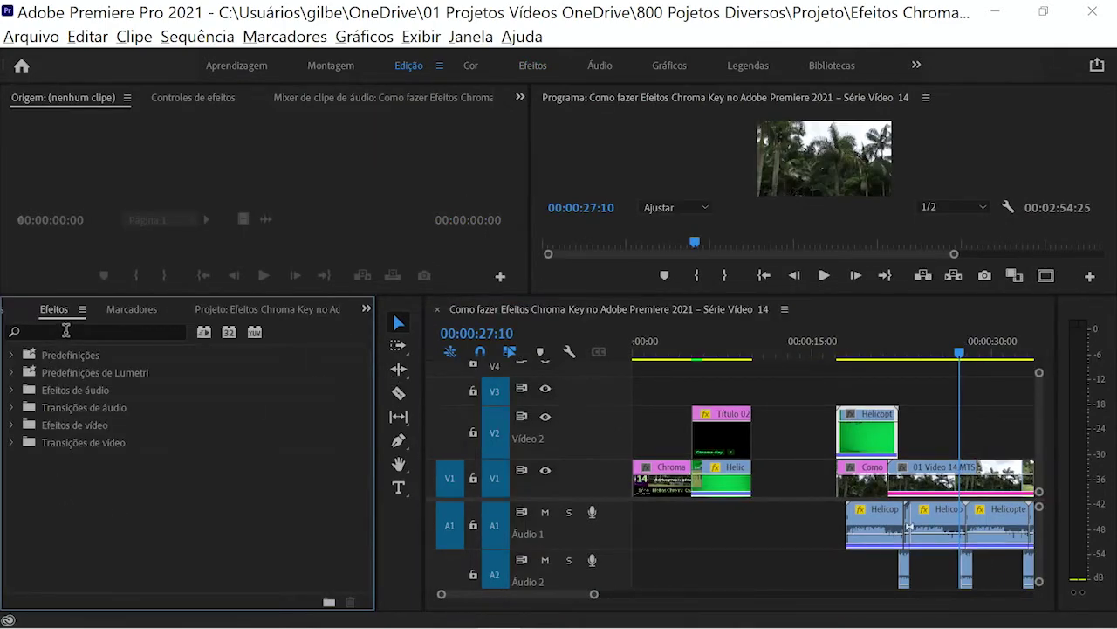
click(66, 331)
text(chro)
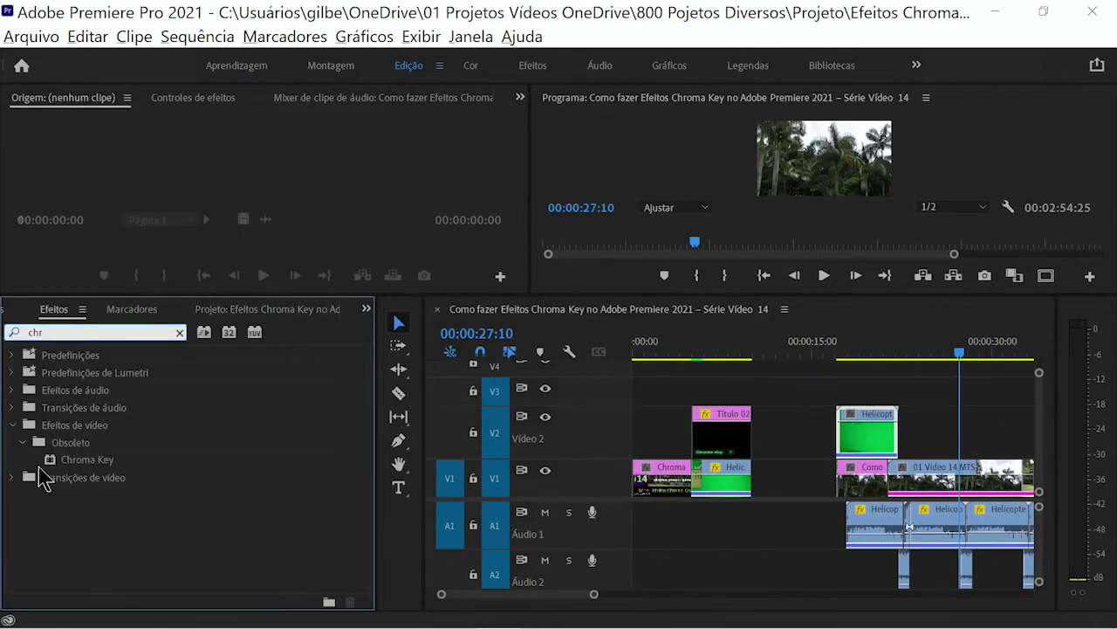
key(BackSpace)
key(BackSpace)
key(BackSpace)
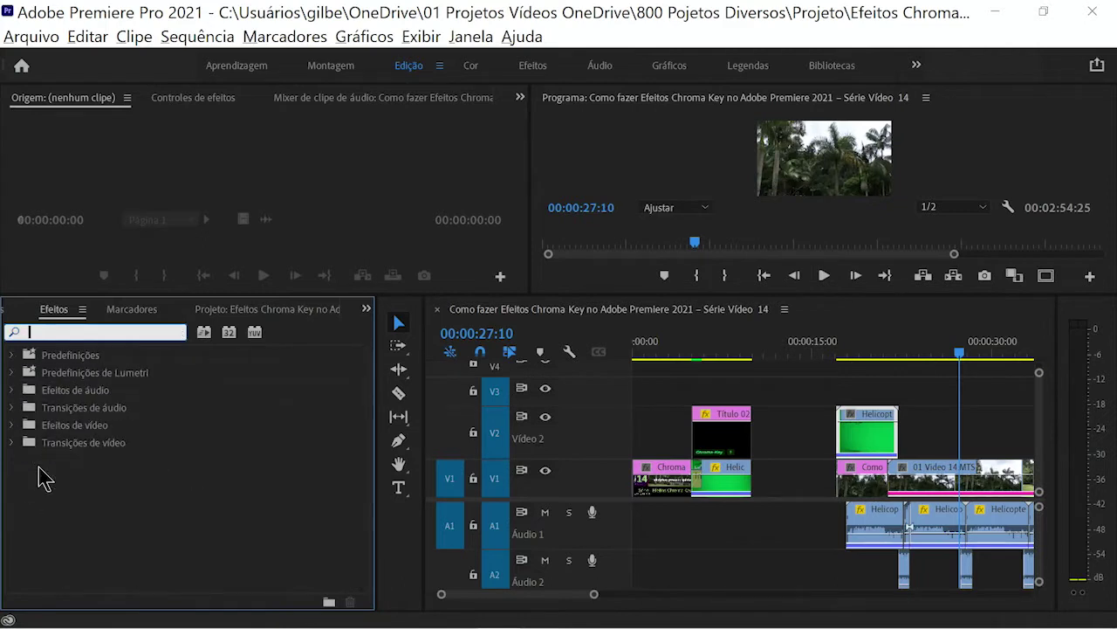
text(ul)
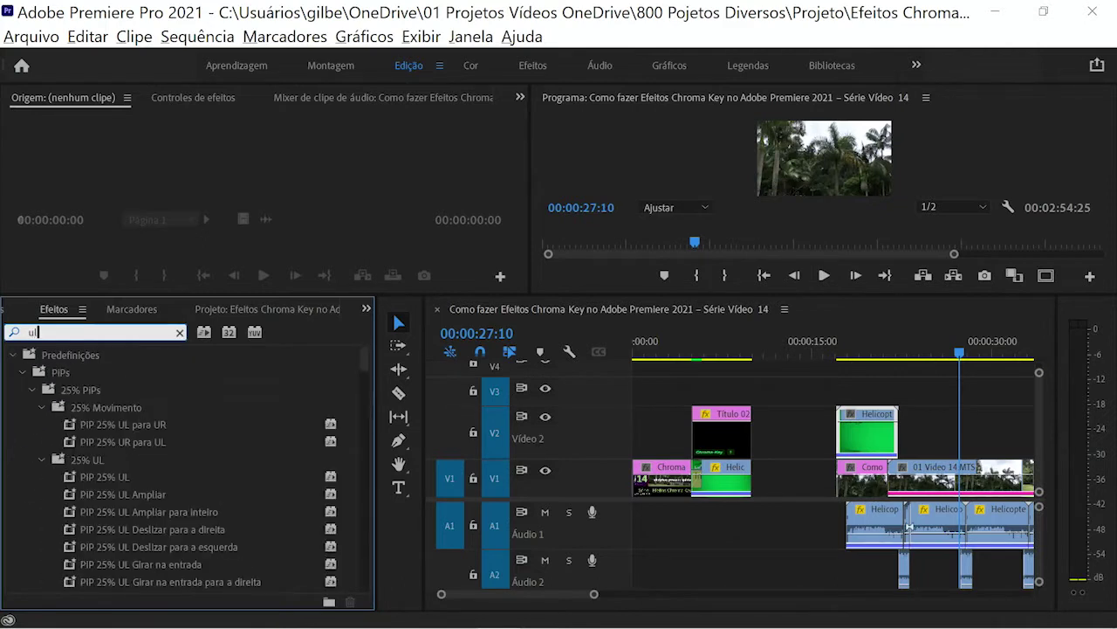
text(tra)
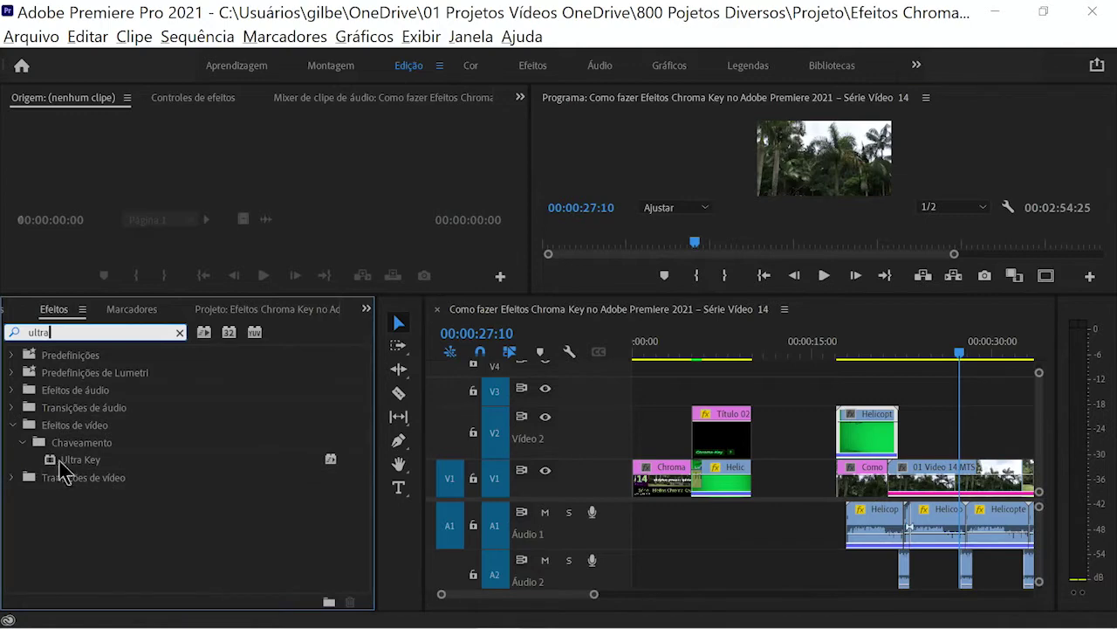
drag(65, 460, 869, 445)
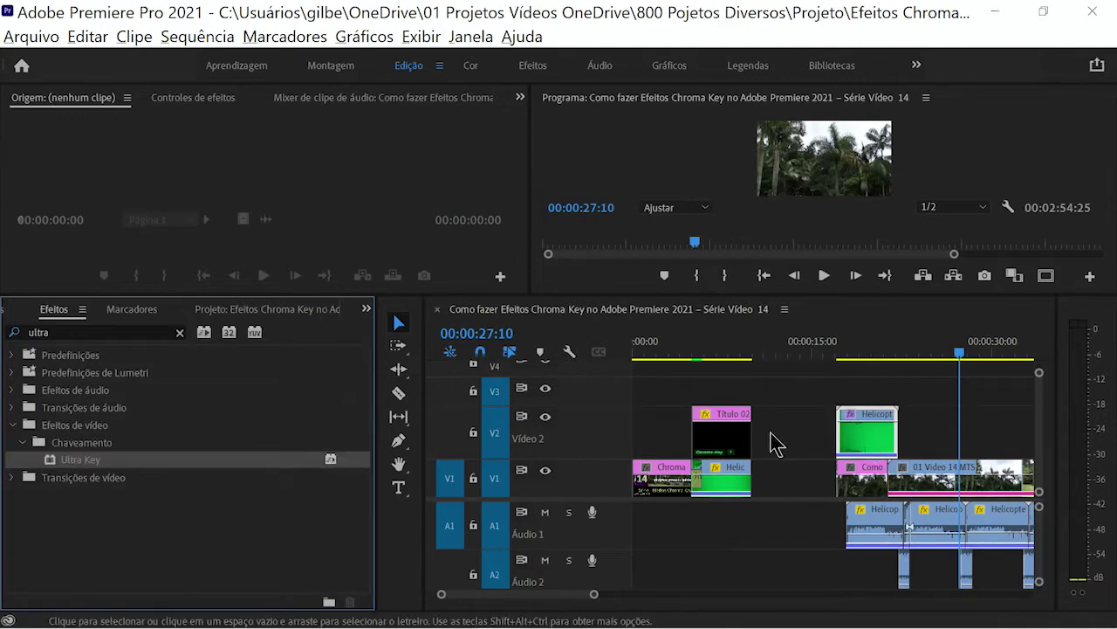
Sample the green background as Ultra Key's key colour in Effect Controls and check the result
click(533, 66)
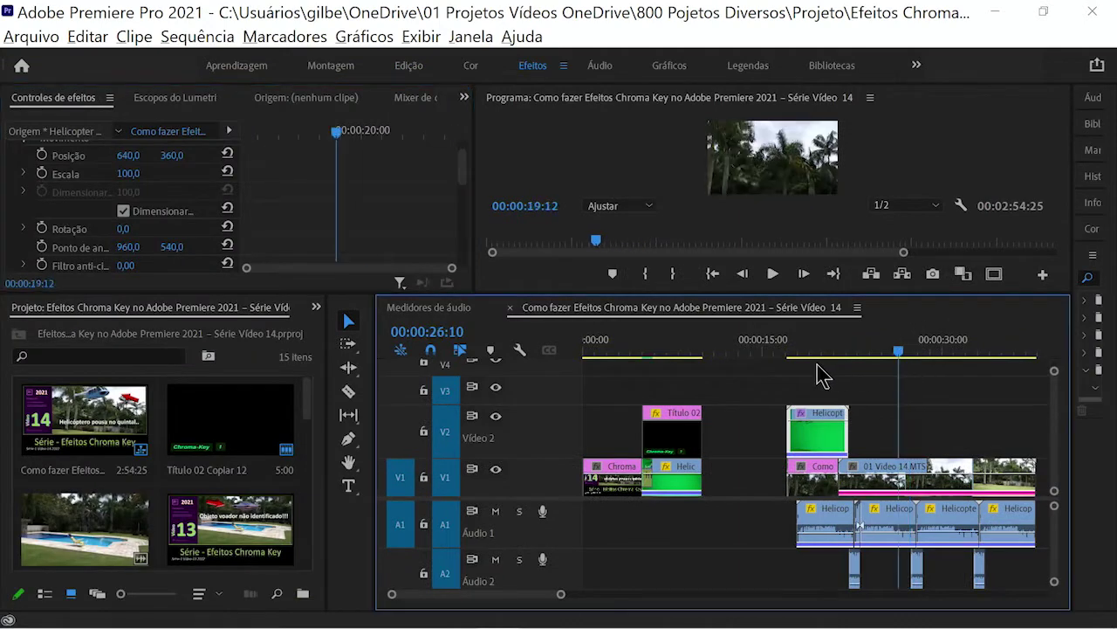
click(461, 196)
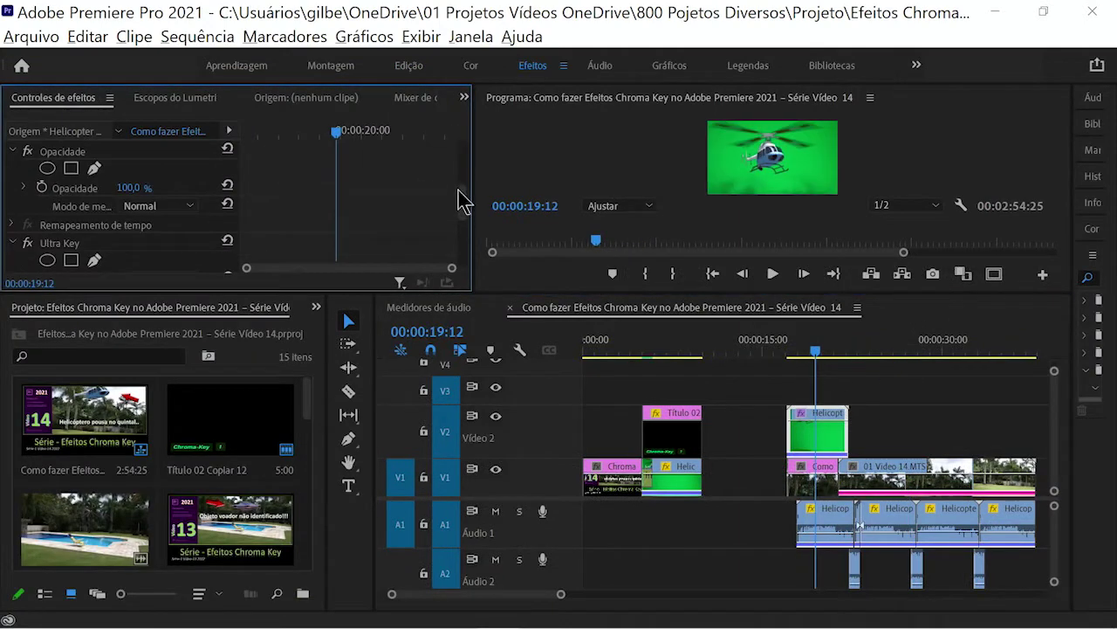
scroll(461, 197, down, 3)
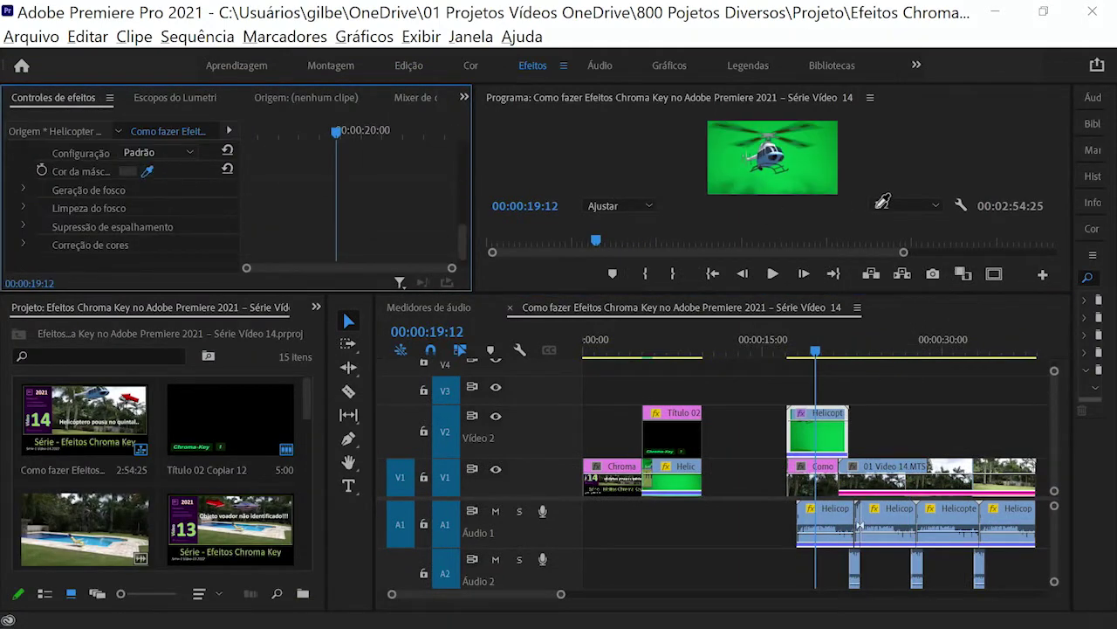
click(819, 165)
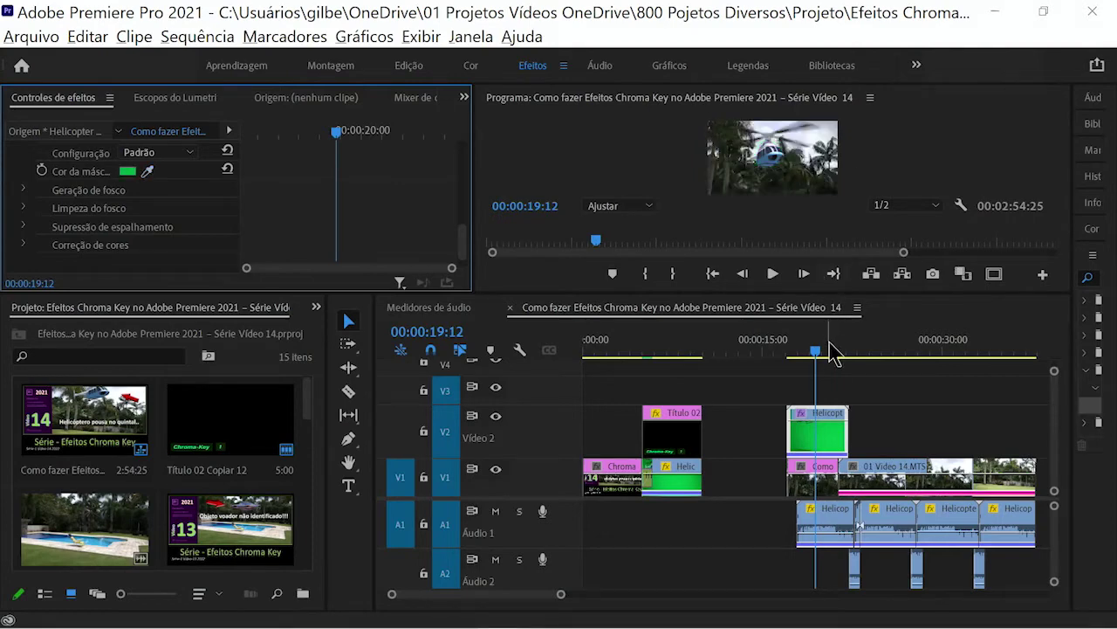
mouse_move(813, 353)
mouse_down()
mouse_move(802, 352)
mouse_move(921, 365)
mouse_move(809, 374)
mouse_up()
Set the Helicopter clip's speed to 25% in Velocidade/duração, stretching it to 00:00:20:24
right_click(816, 432)
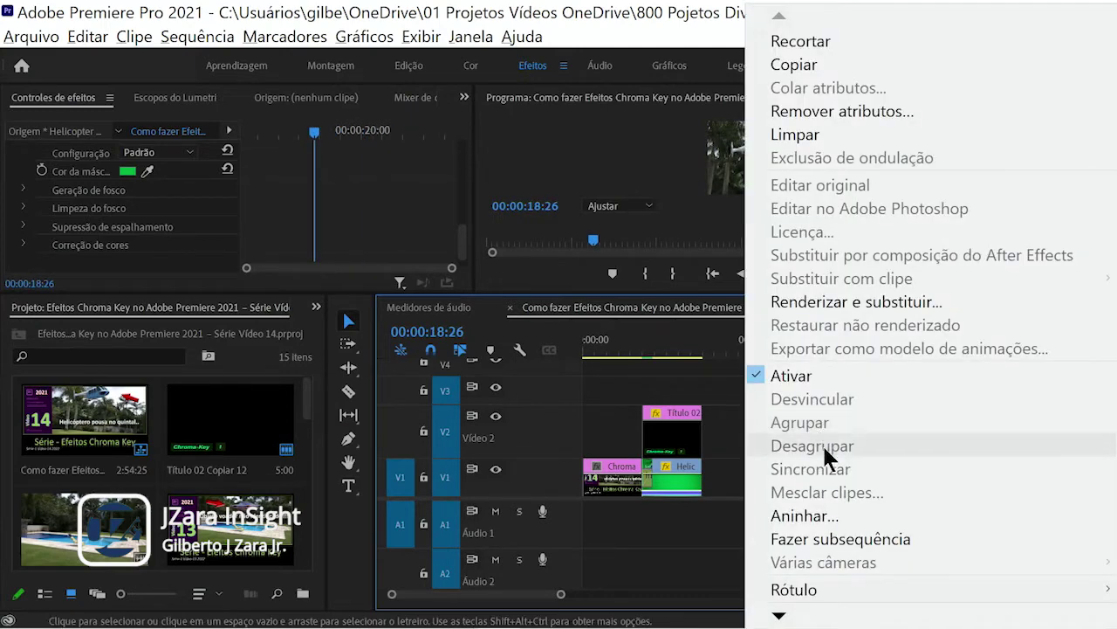
mouse_move(780, 615)
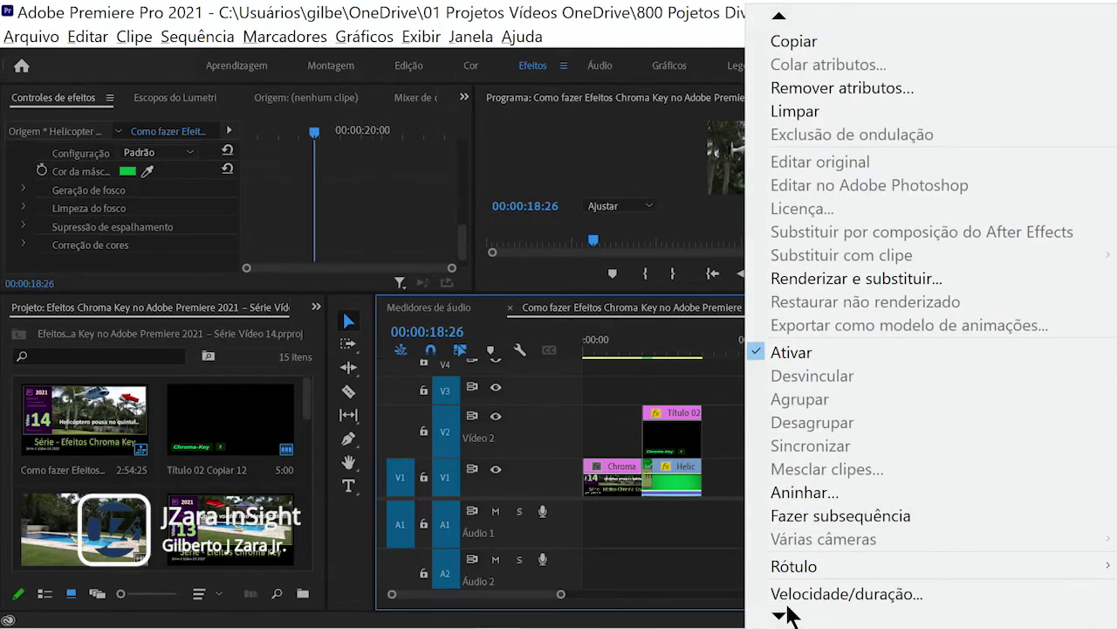
click(801, 597)
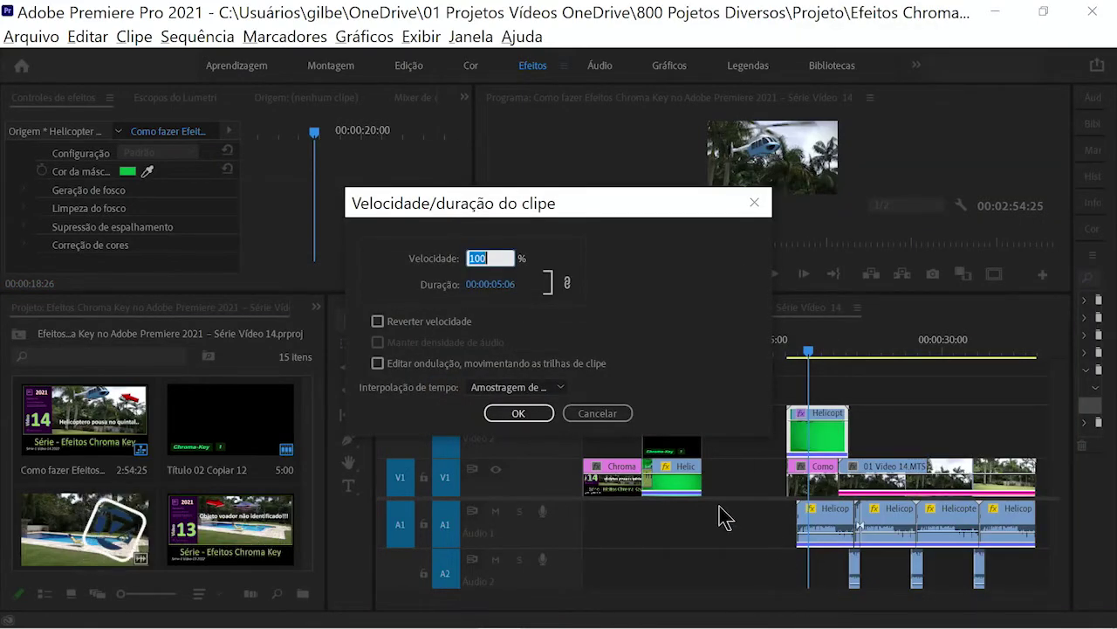
text(25)
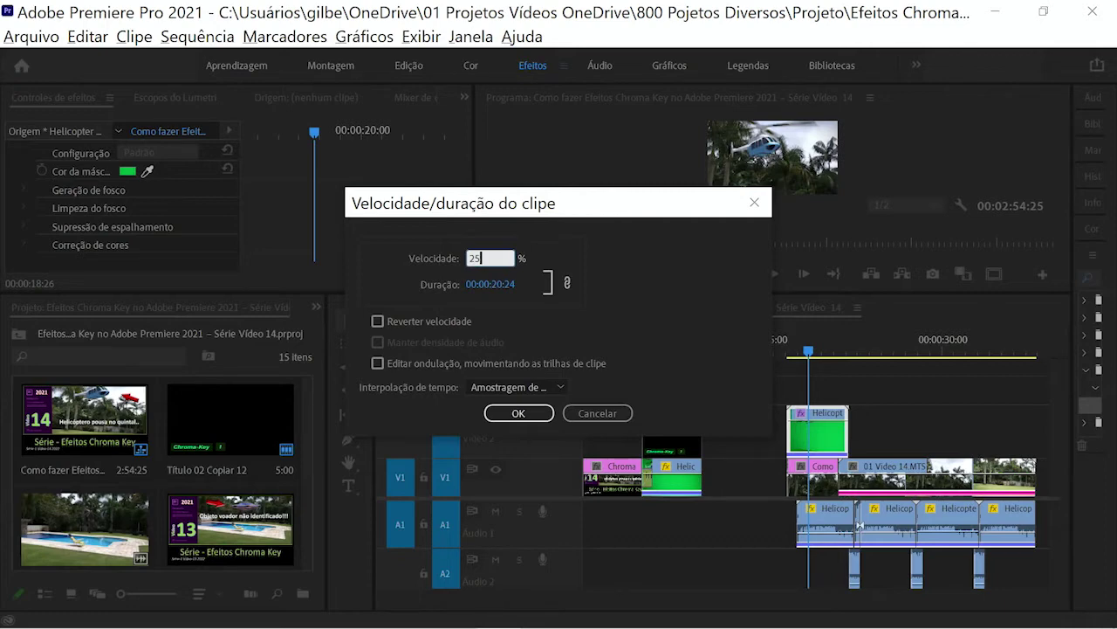
key(Return)
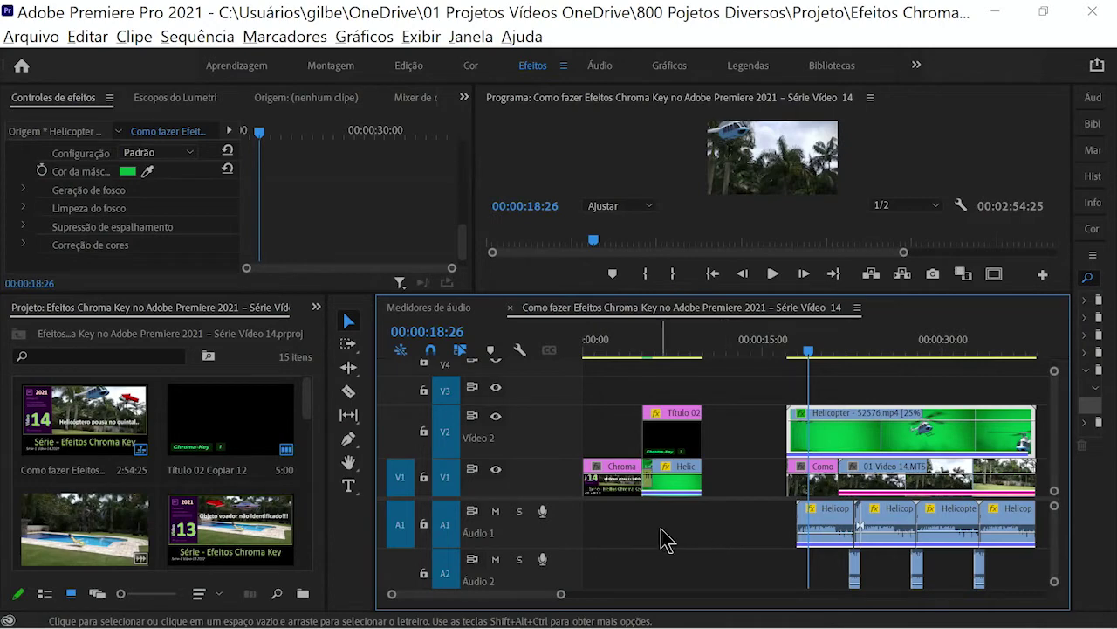
Maximize the Program monitor and scale the helicopter down slightly by dragging its corner handle
click(811, 349)
mouse_move(811, 351)
mouse_down()
mouse_move(954, 356)
mouse_move(821, 357)
mouse_up()
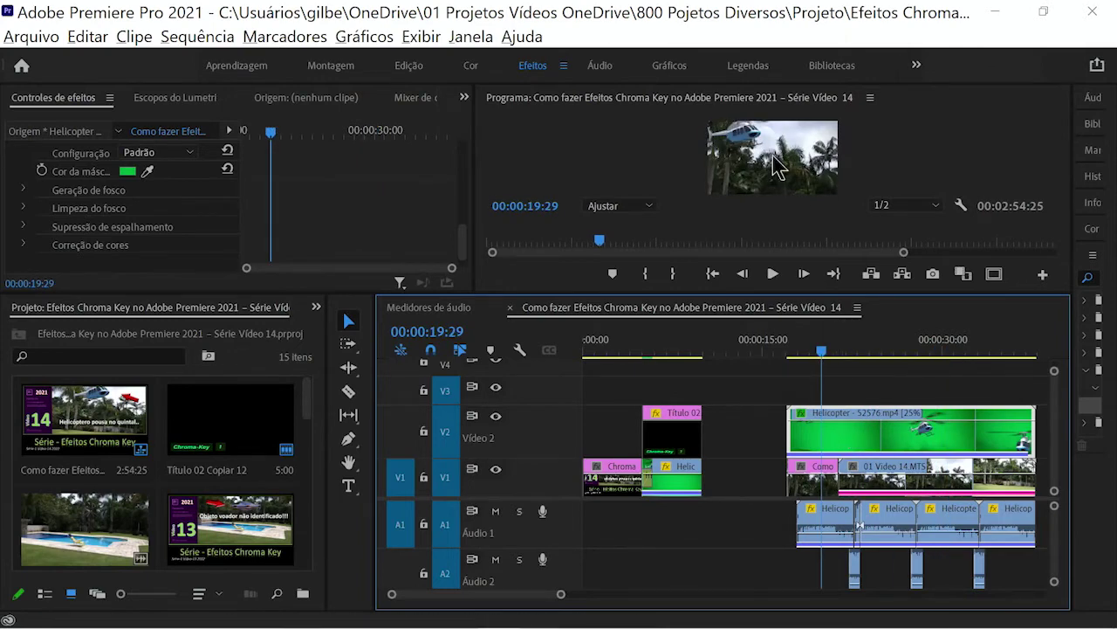
key(grave)
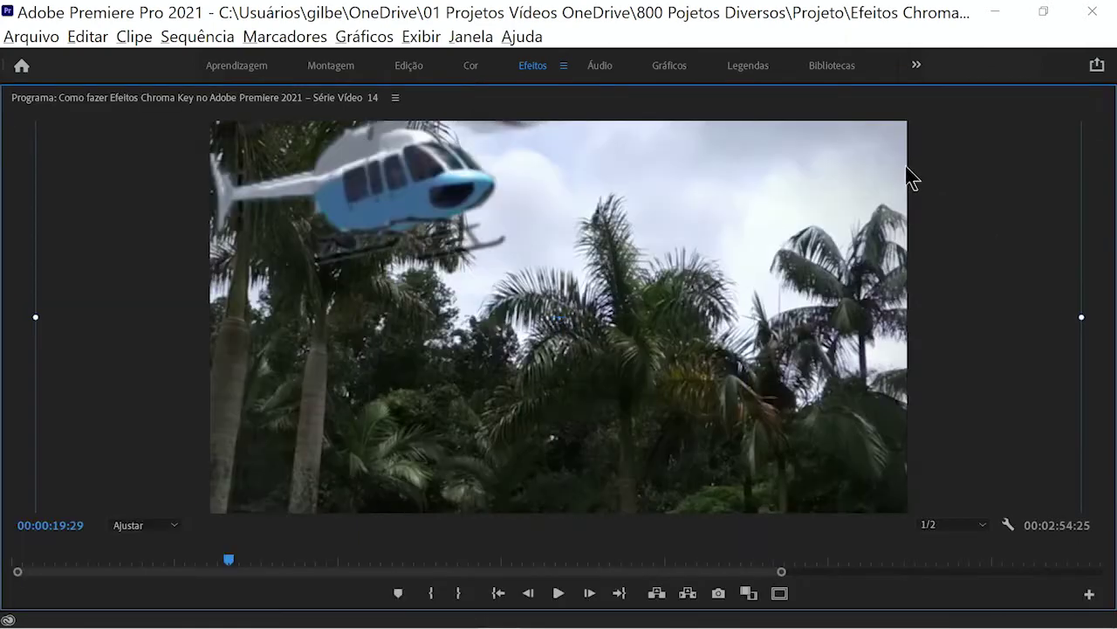
drag(340, 559, 212, 557)
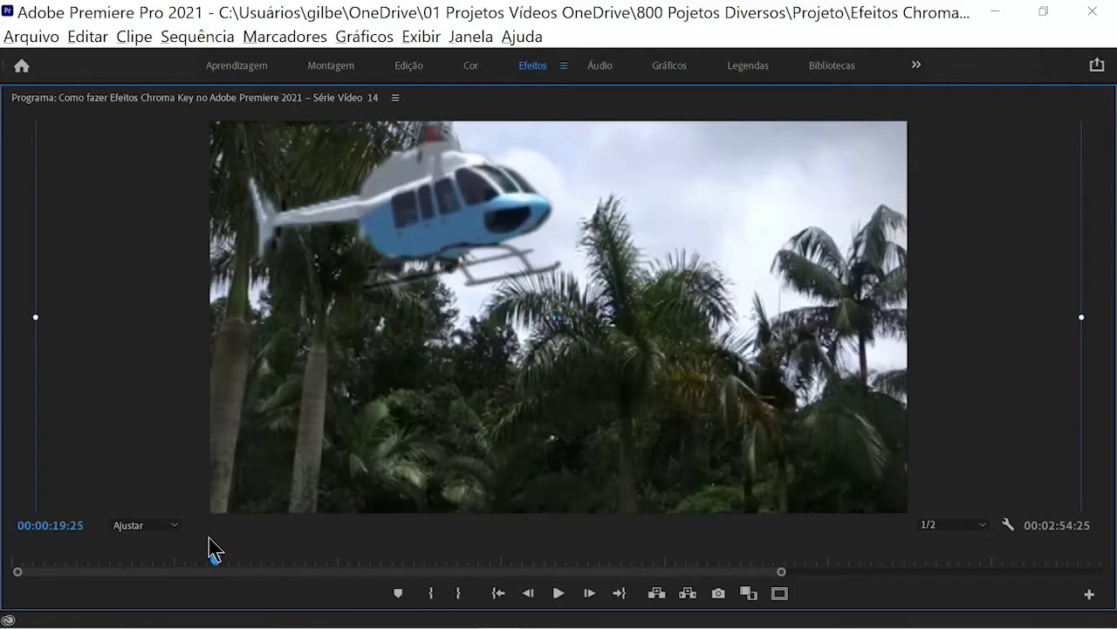
drag(211, 550, 229, 548)
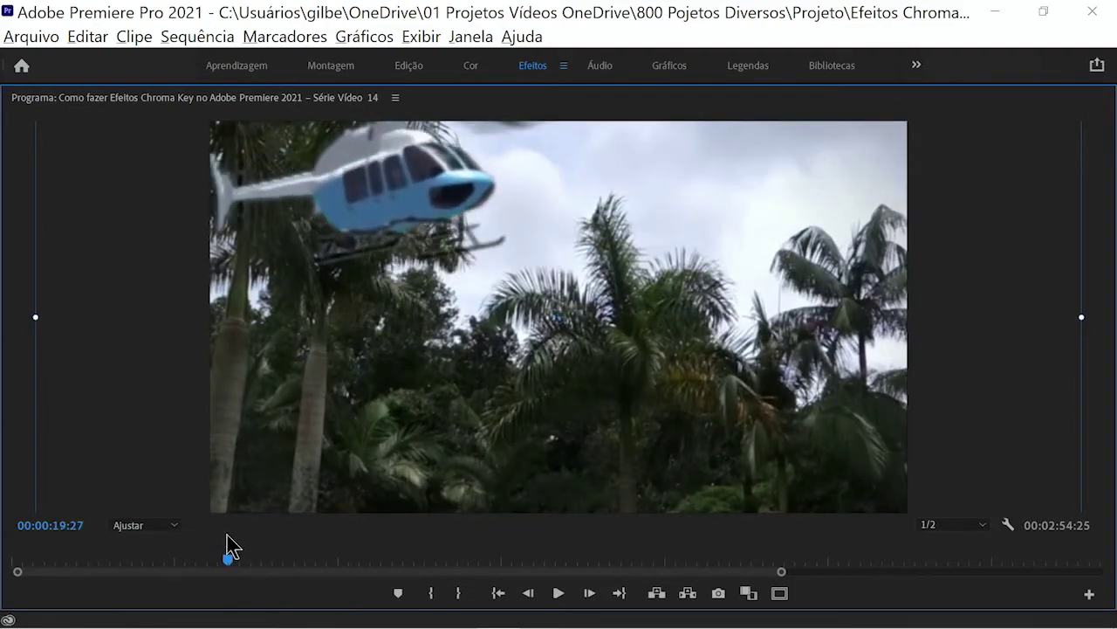
drag(1081, 319, 994, 320)
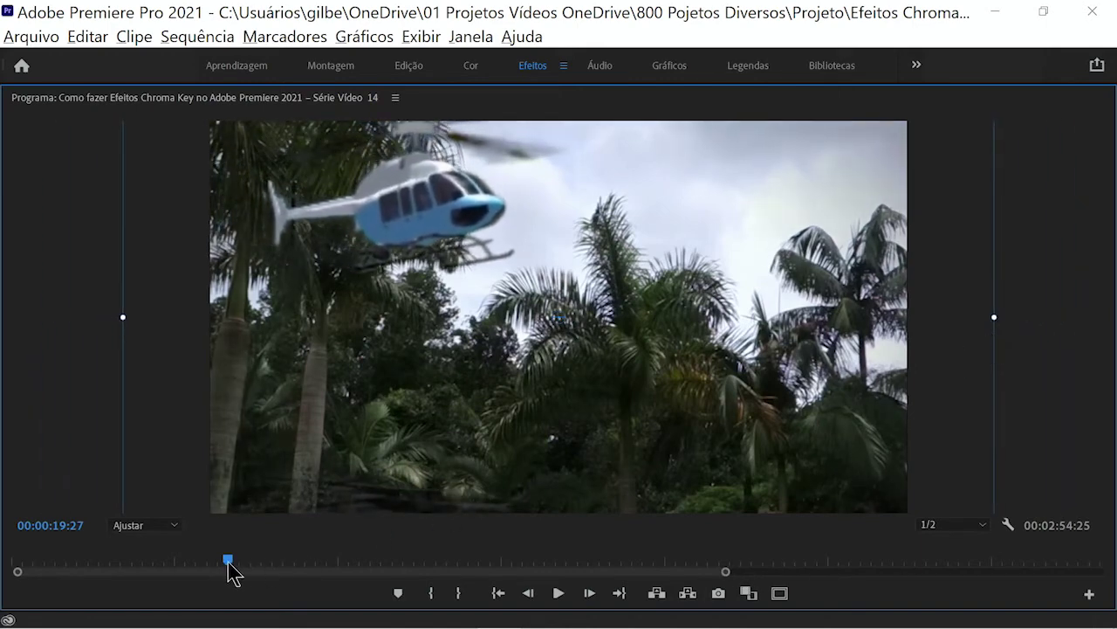
mouse_move(227, 563)
mouse_down()
mouse_move(205, 554)
mouse_move(385, 559)
mouse_move(194, 554)
mouse_up()
Restore the layout, review the composite, and play it full screen from the helicopter clip's start
key(grave)
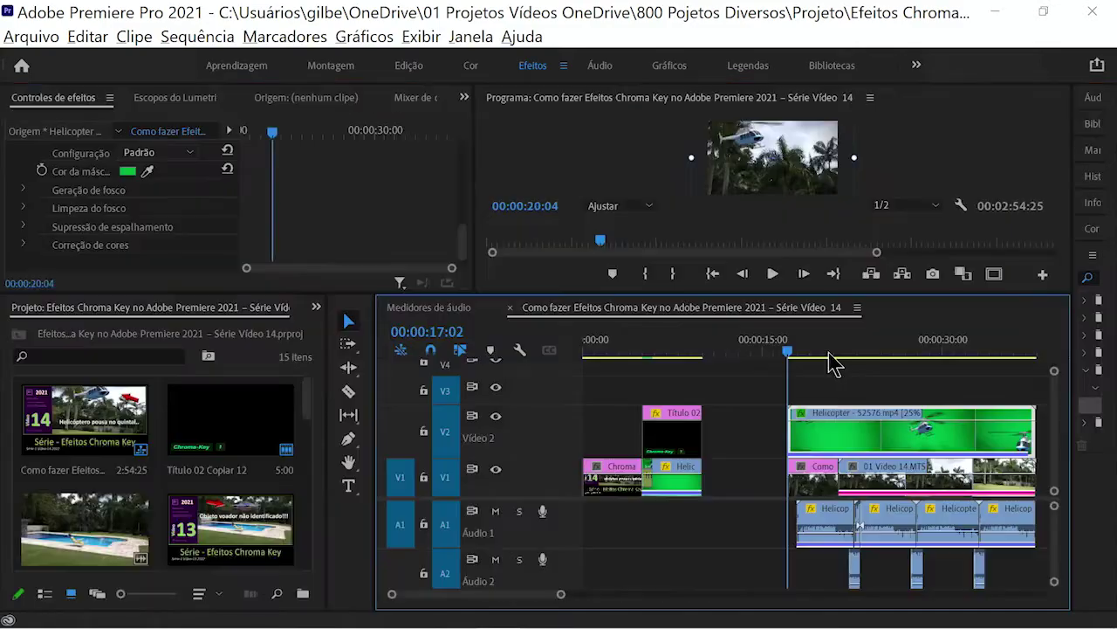
drag(830, 364, 853, 365)
key(space)
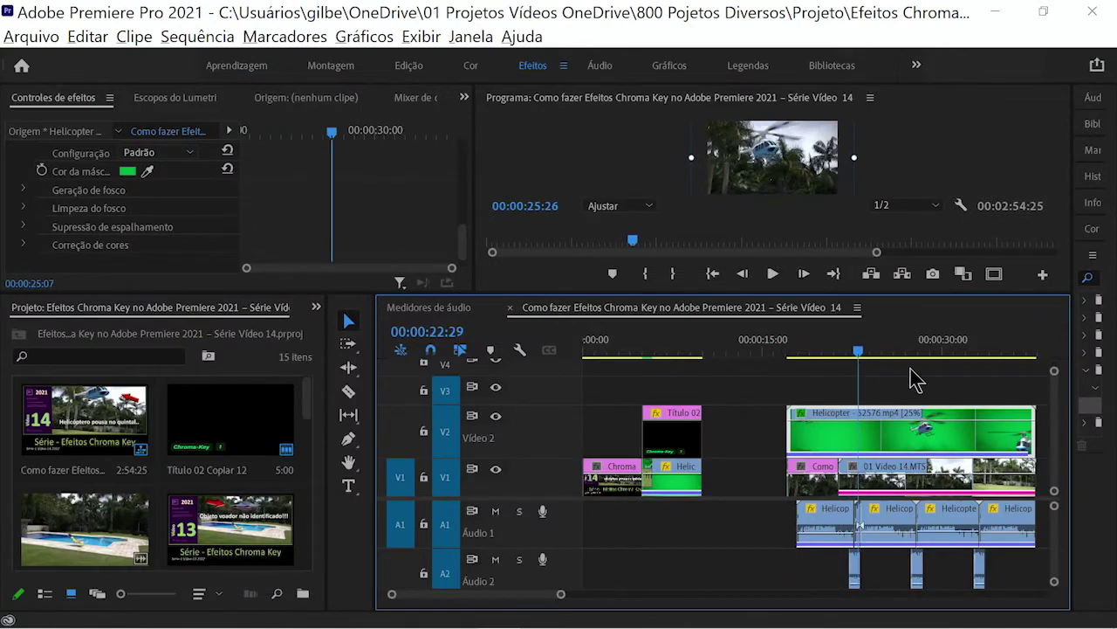
click(788, 352)
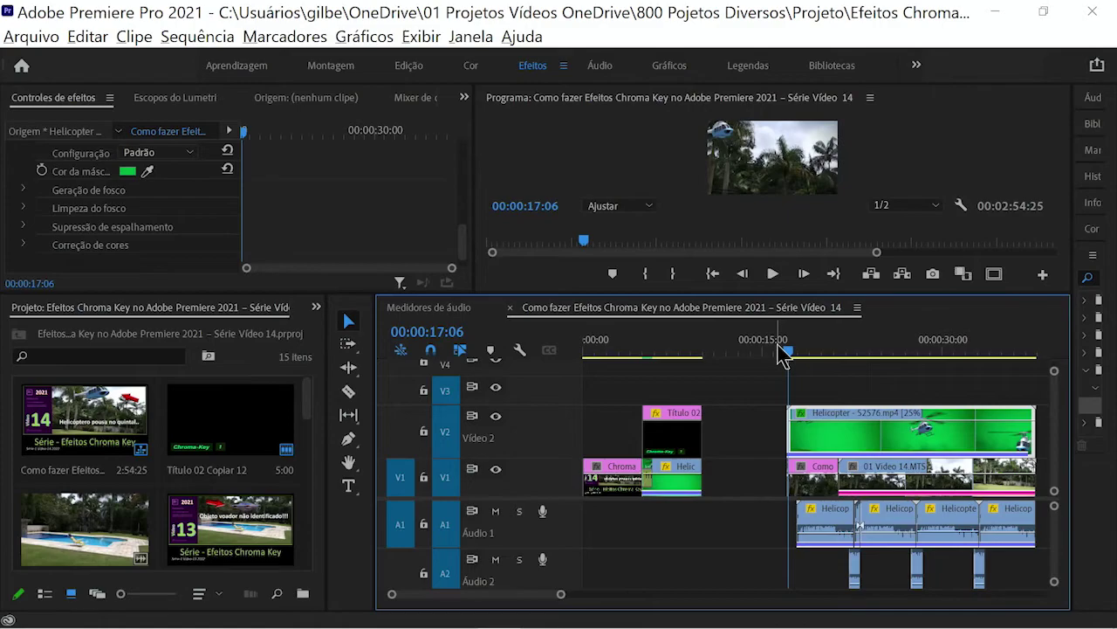
key(ctrl+grave)
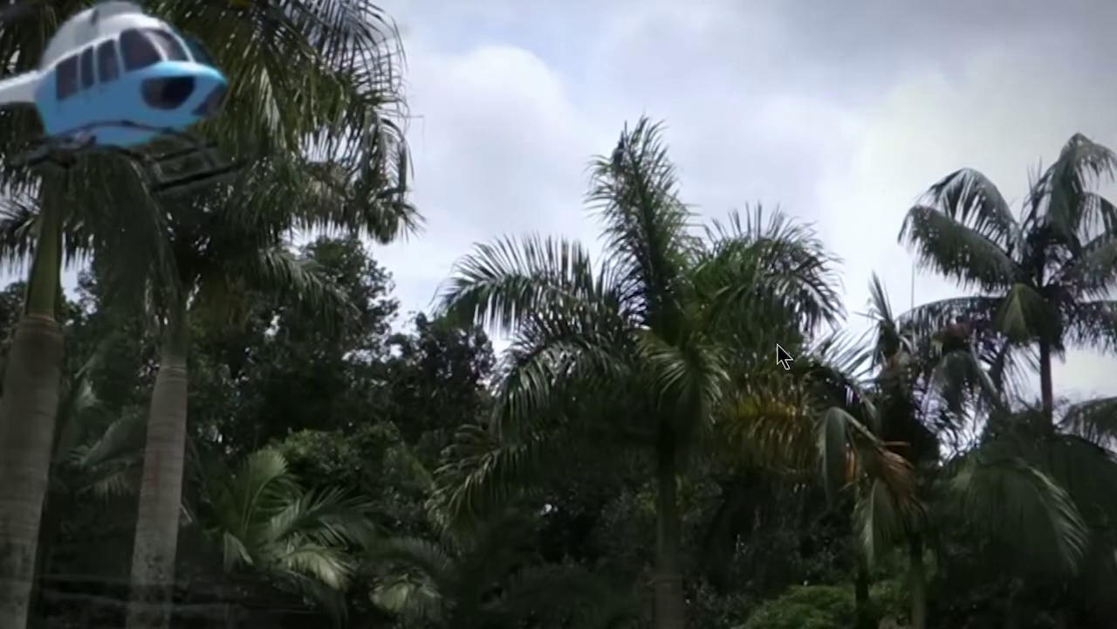